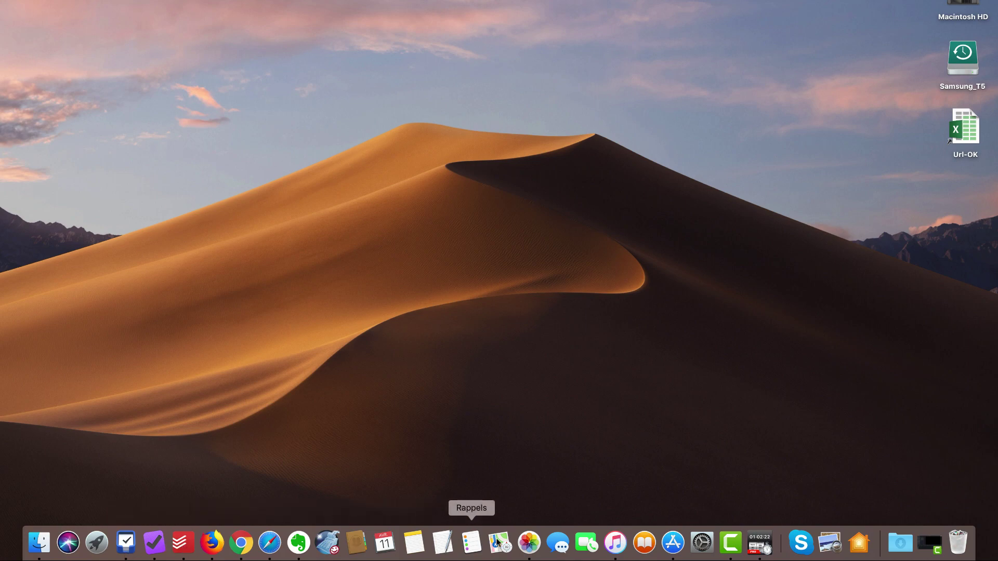
Launch AppCleaner from Launchpad, close its window, and launch Dictionnaire from Launchpad as well.
{"action": "left_click", "coordinate": [95, 543]}
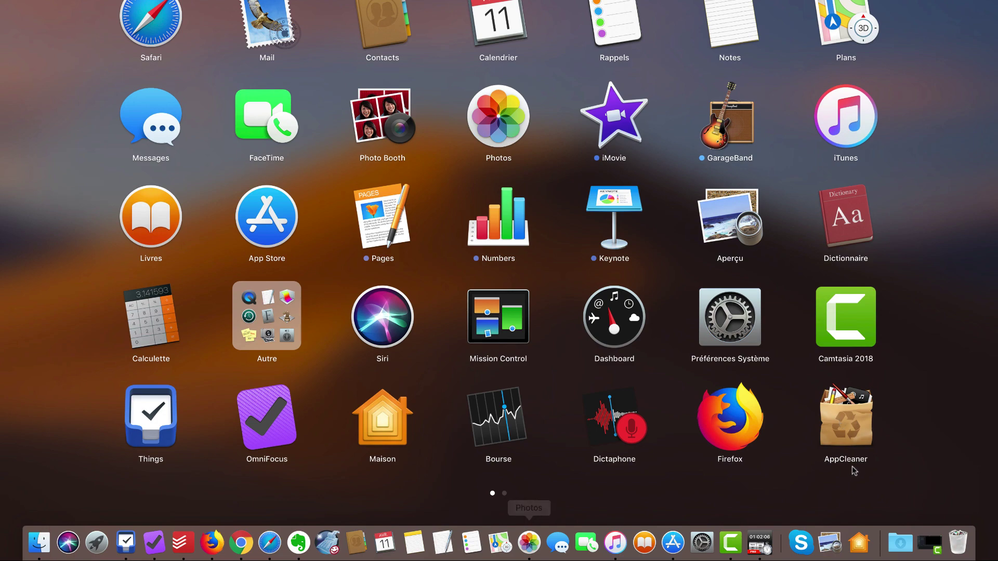
{"action": "left_click", "coordinate": [852, 435]}
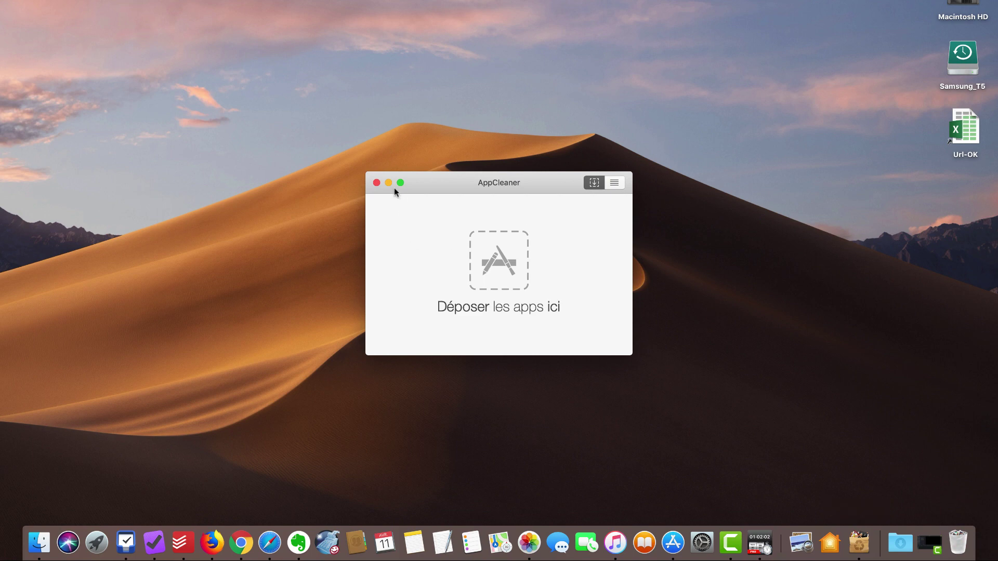
{"action": "left_click", "coordinate": [376, 183]}
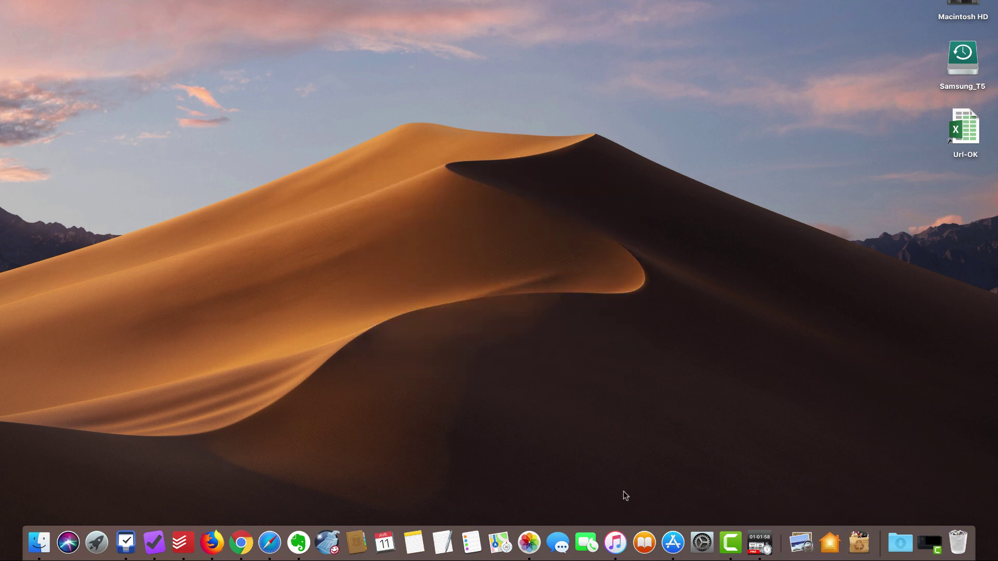
{"action": "left_click", "coordinate": [97, 542]}
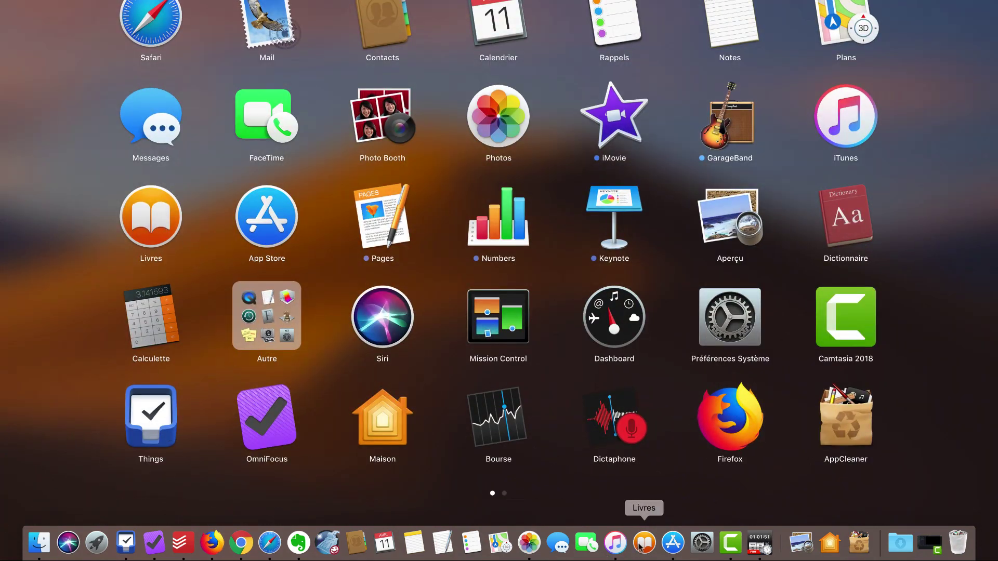
{"action": "left_click", "coordinate": [848, 226]}
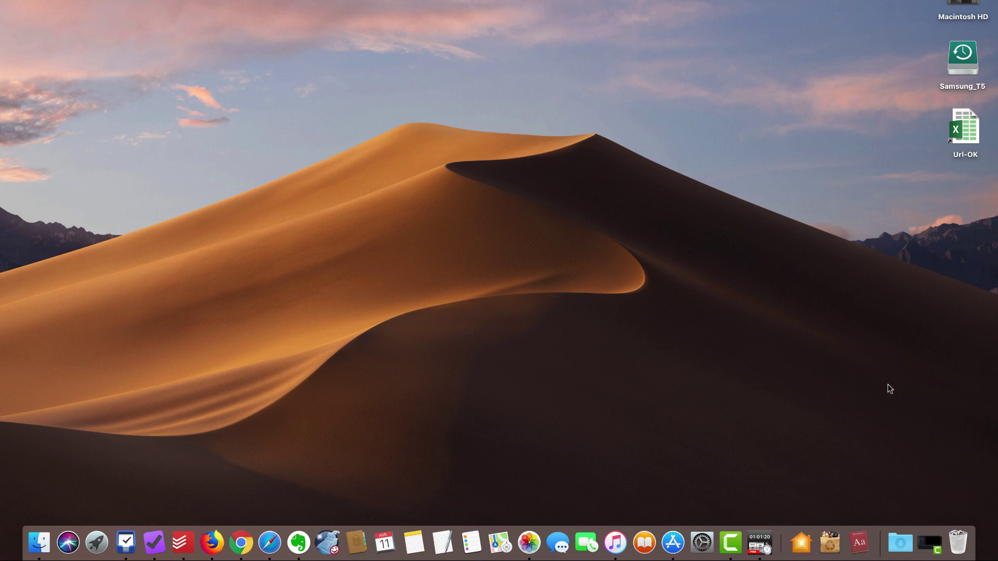
Show the Téléchargements folder in Finder from its Dock stack and close the window again.
{"action": "left_click", "coordinate": [902, 546]}
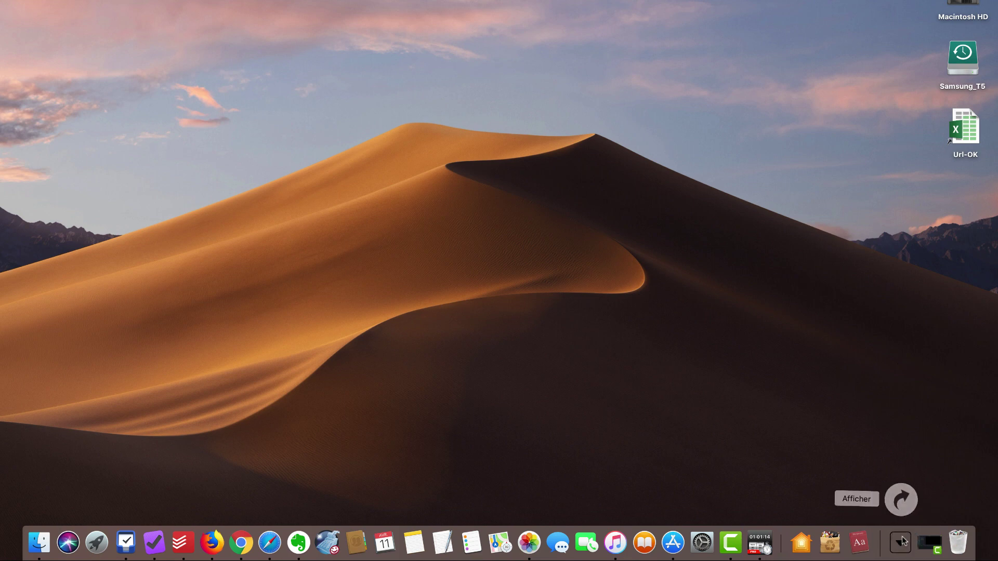
{"action": "left_click", "coordinate": [899, 499]}
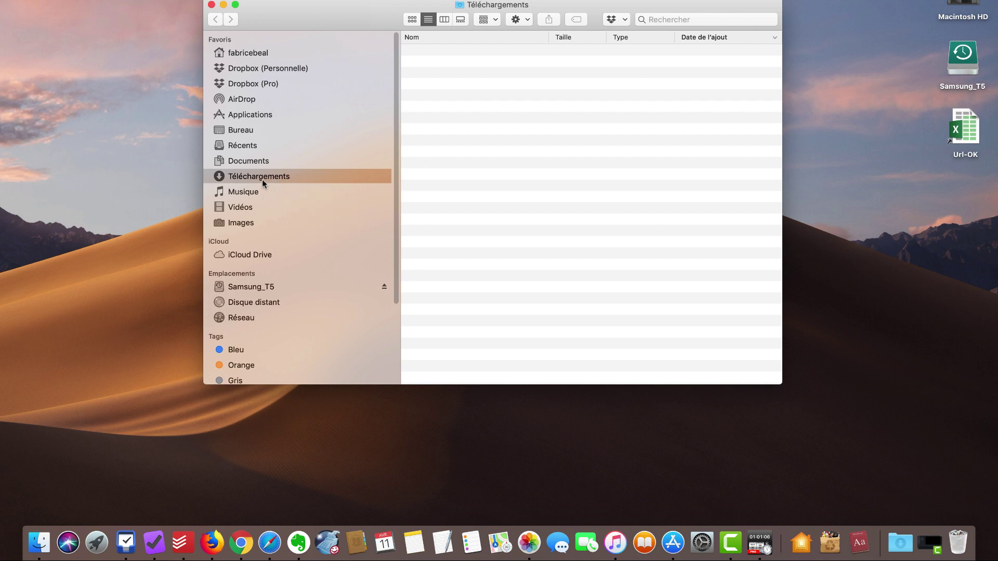
{"action": "left_click", "coordinate": [212, 5]}
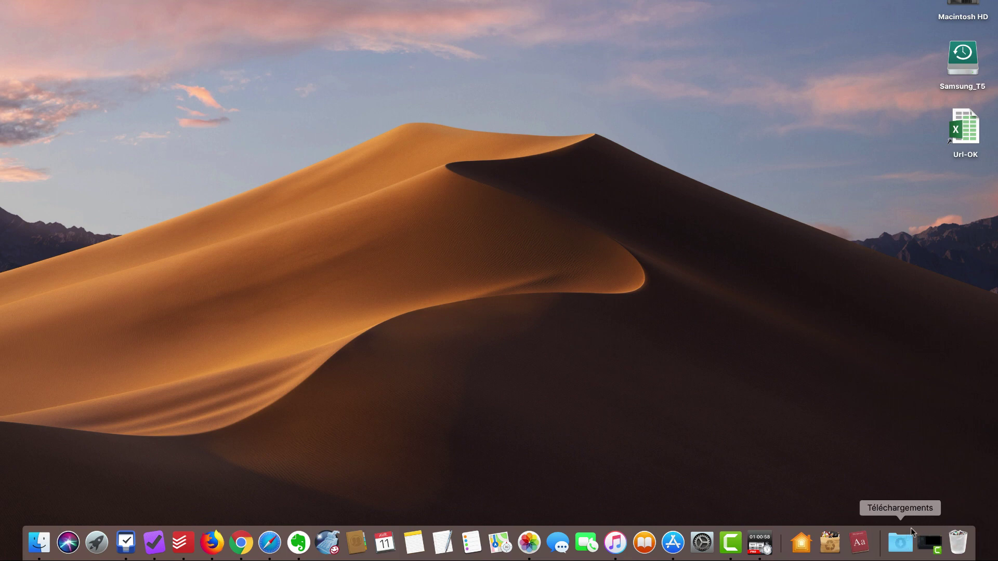
Add the Documents folder from the home folder to the Dock, beside the Téléchargements folder, and close the Finder window.
{"action": "left_click", "coordinate": [37, 544]}
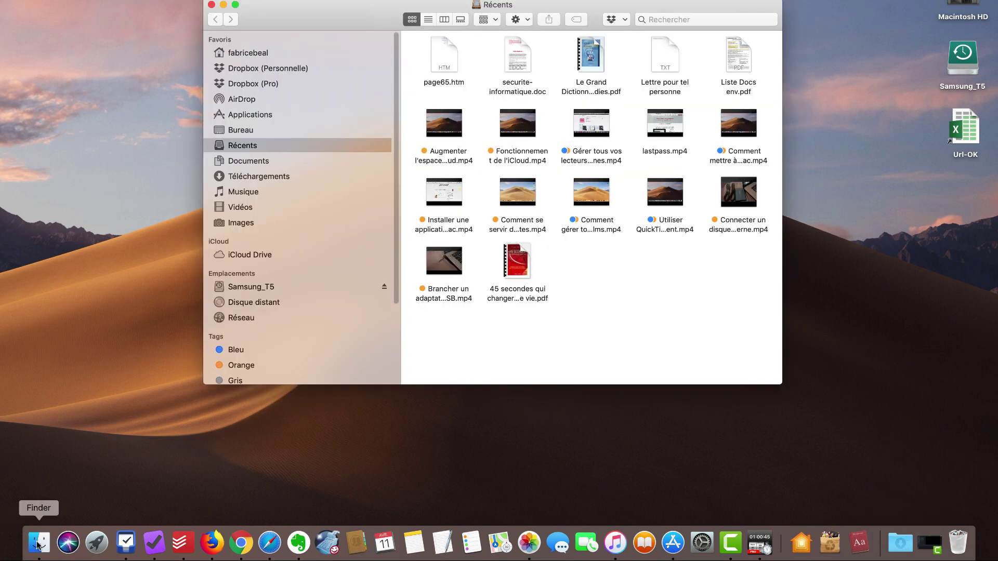
{"action": "left_click", "coordinate": [257, 161]}
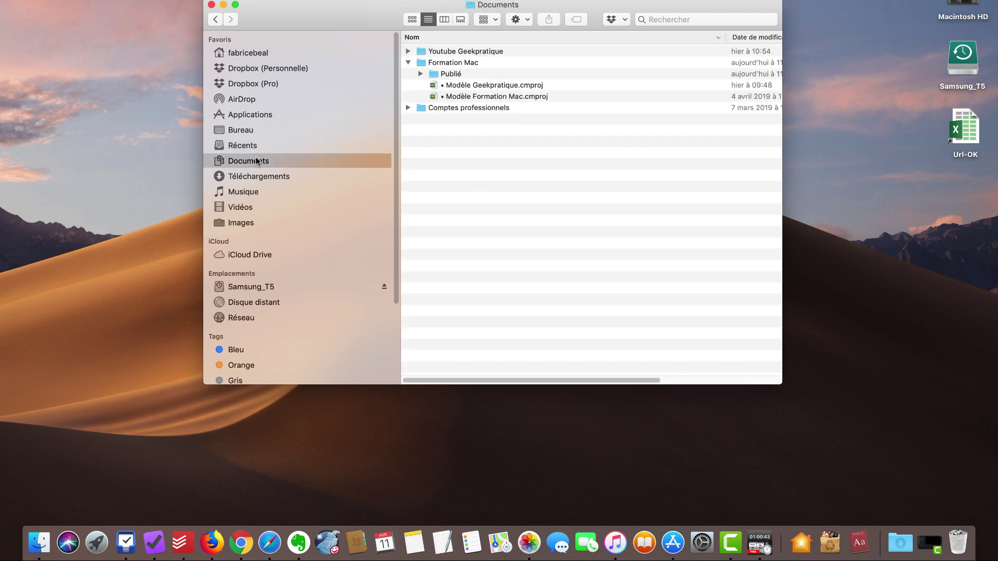
{"action": "left_click", "coordinate": [251, 53]}
{"action": "left_click", "coordinate": [445, 73]}
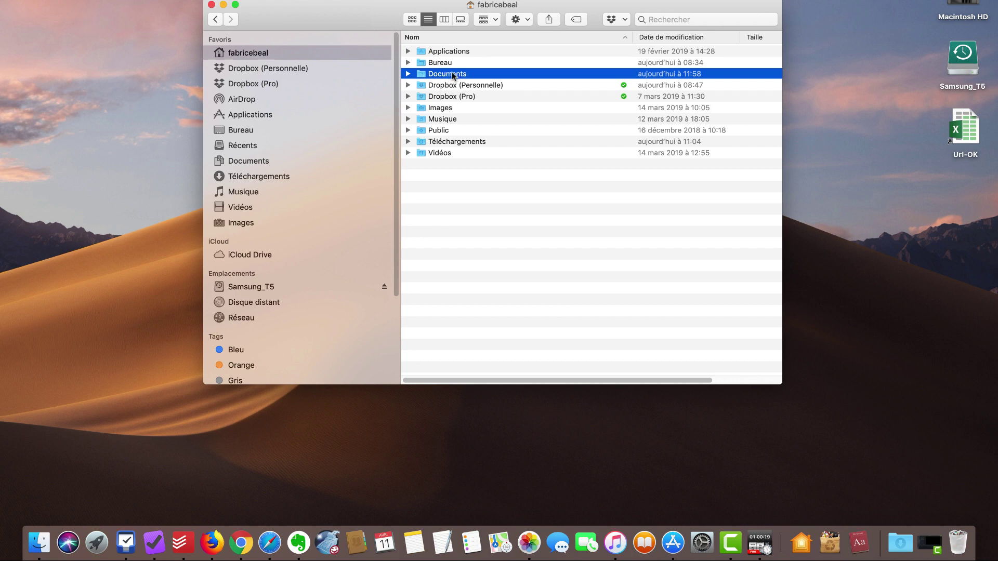
{"action": "left_click_drag", "start_coordinate": [452, 77], "coordinate": [878, 546]}
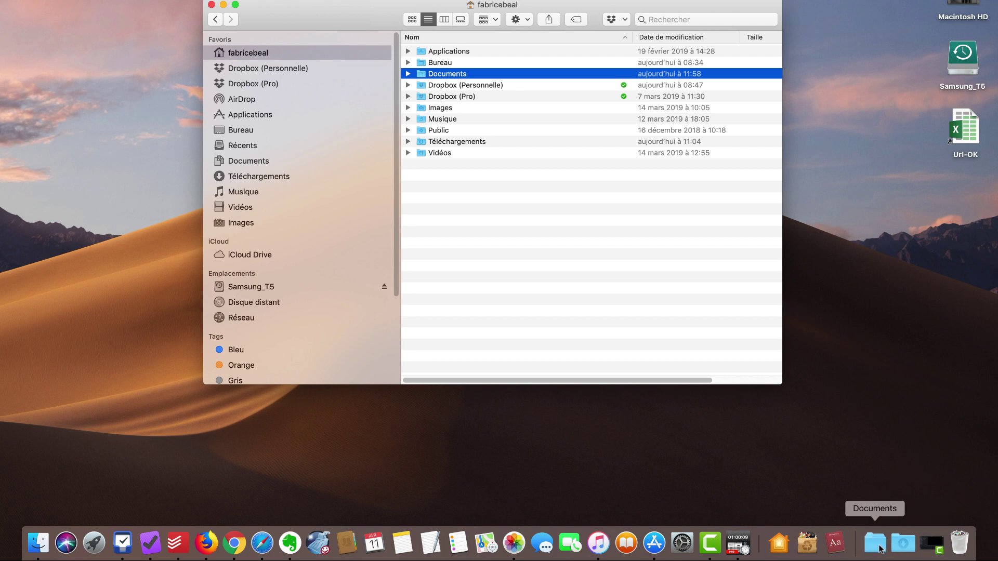
{"action": "key", "text": "super+w"}
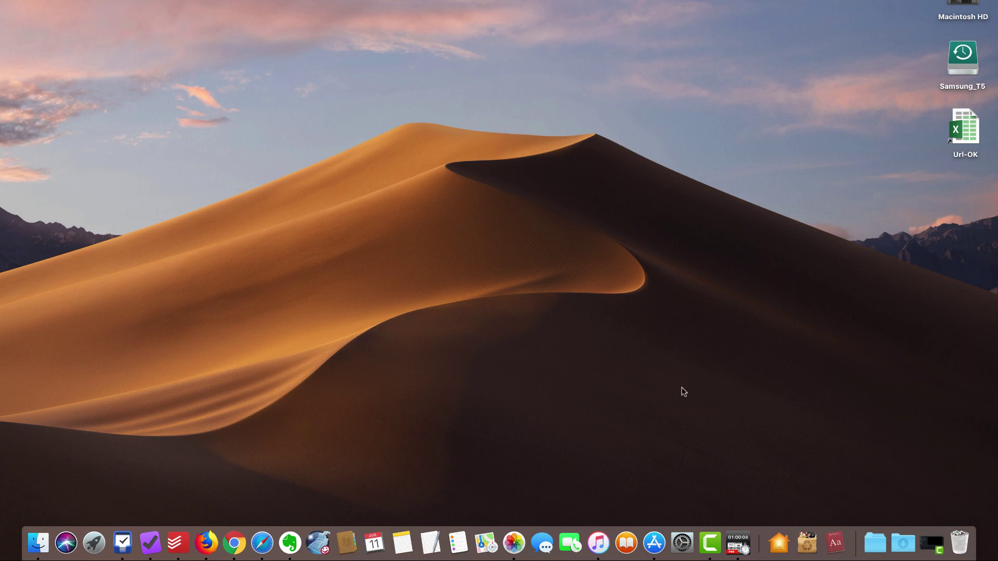
Expand the Documents stack in the Dock, show the folder in Finder and close the window.
{"action": "left_click", "coordinate": [875, 544]}
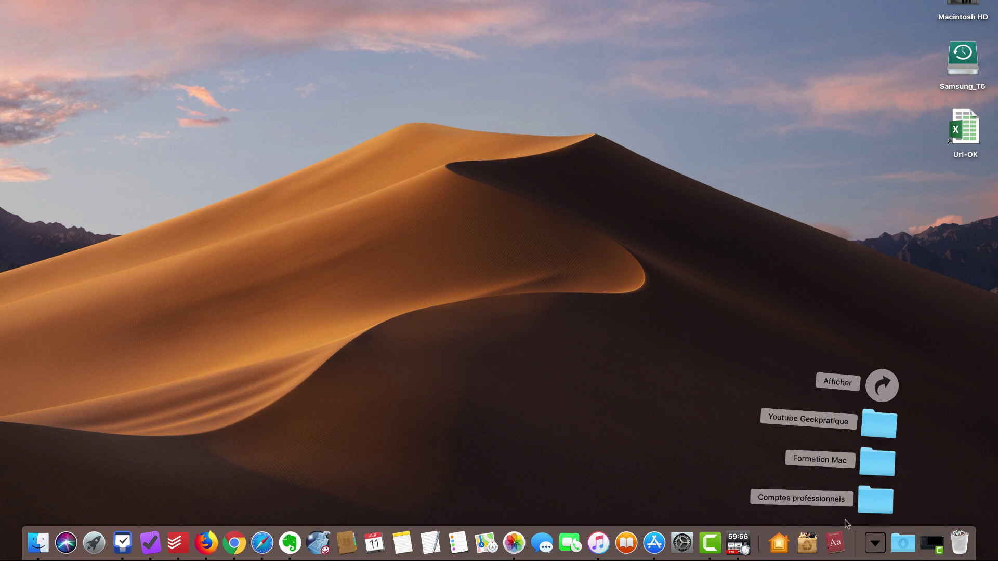
{"action": "left_click", "coordinate": [881, 386]}
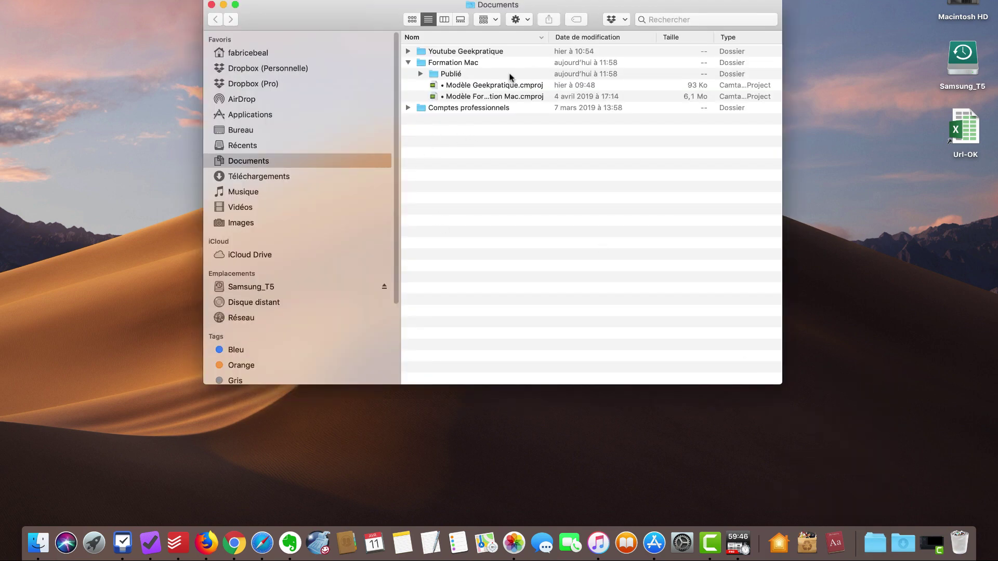
{"action": "left_click", "coordinate": [211, 4]}
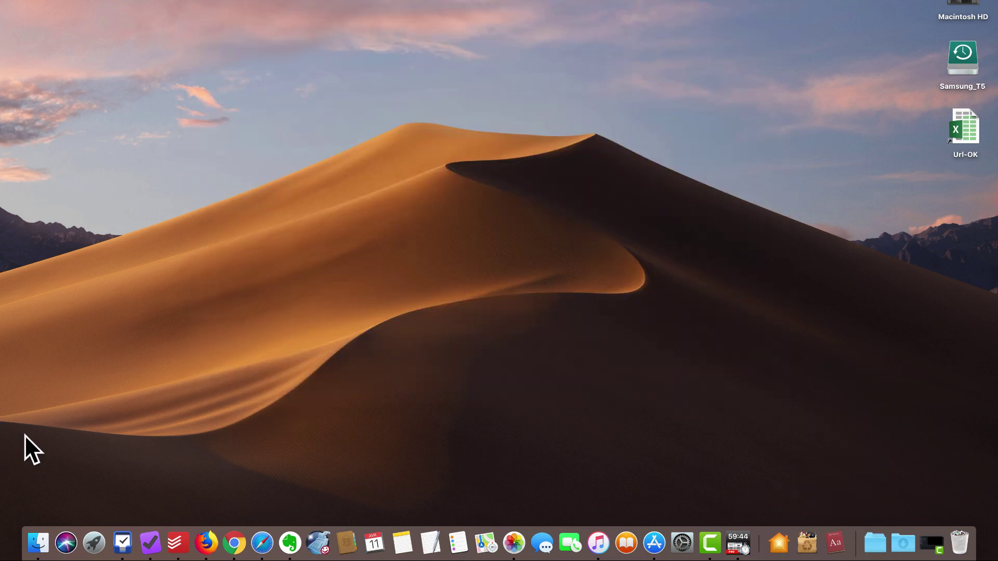
Browse to the Documents folder through a new Finder window and close it.
{"action": "left_click", "coordinate": [34, 544]}
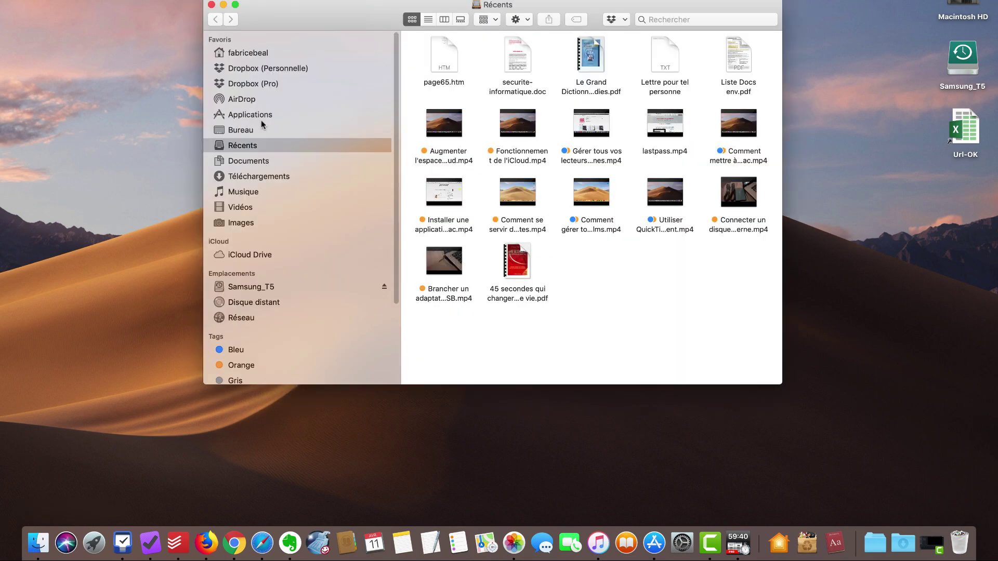
{"action": "left_click", "coordinate": [247, 162]}
{"action": "left_click", "coordinate": [248, 161]}
{"action": "left_click", "coordinate": [211, 4]}
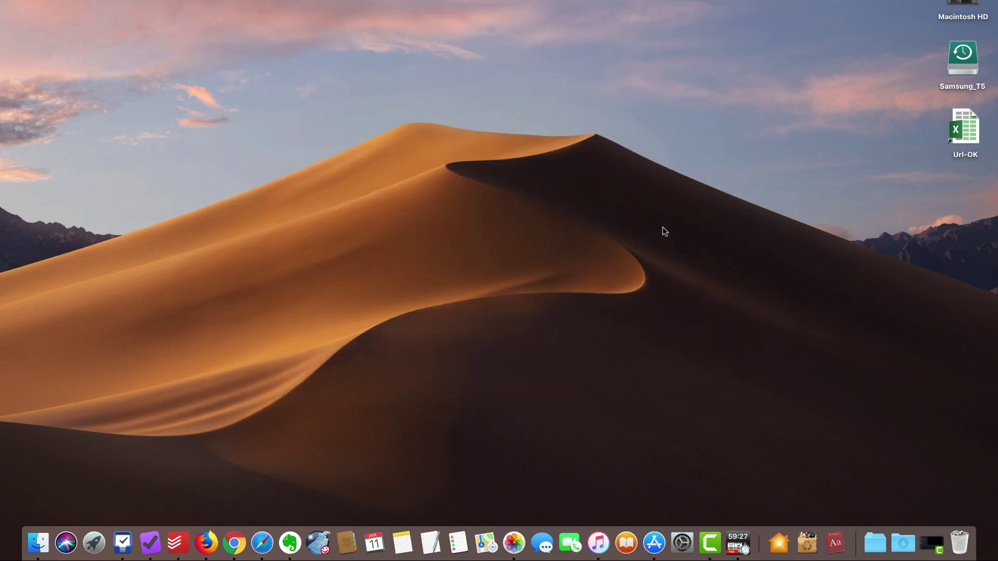
Show Documents in Finder from its Dock stack, and open its Formation Mac subfolder from the same stack.
{"action": "left_click", "coordinate": [876, 541]}
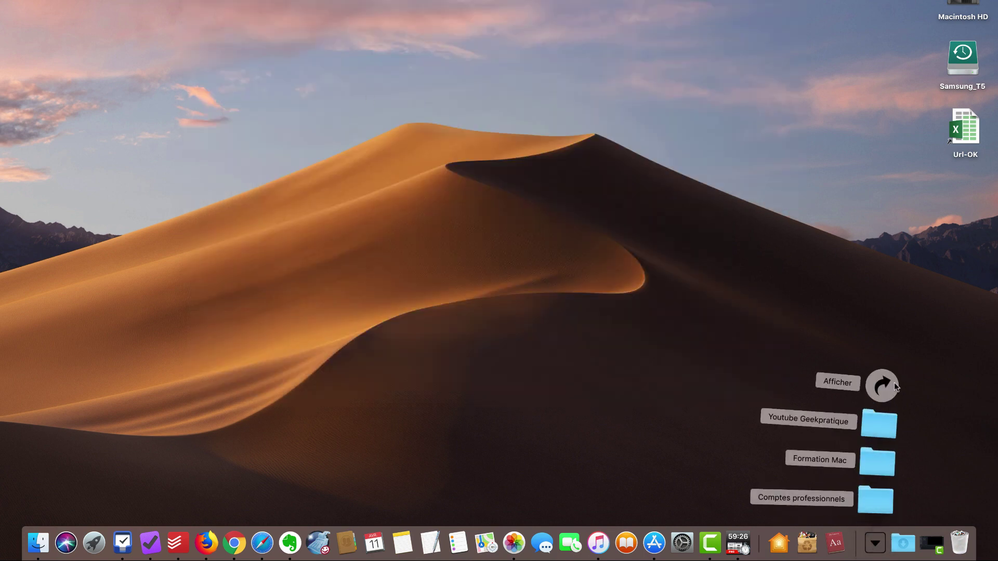
{"action": "left_click", "coordinate": [894, 384]}
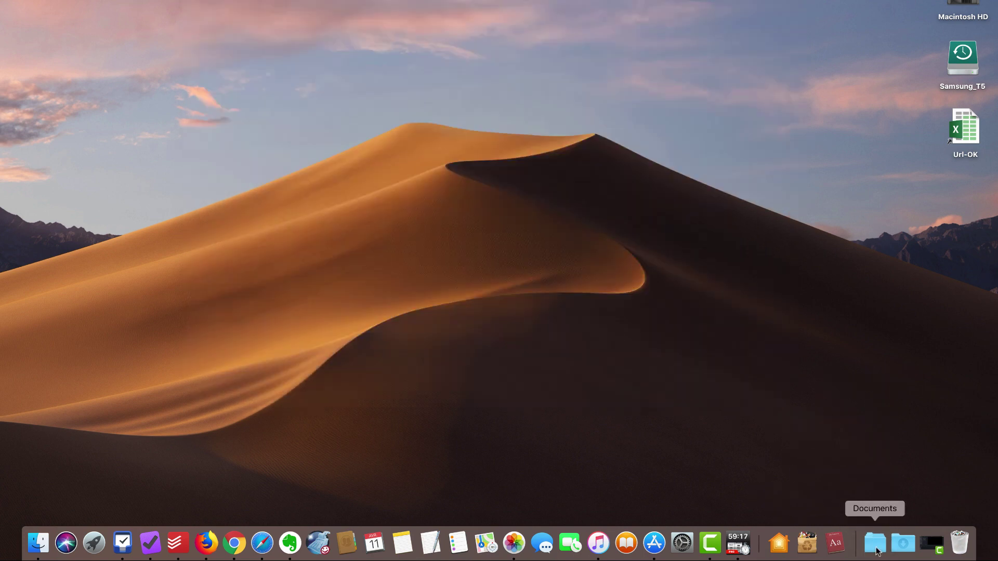
{"action": "left_click", "coordinate": [875, 543]}
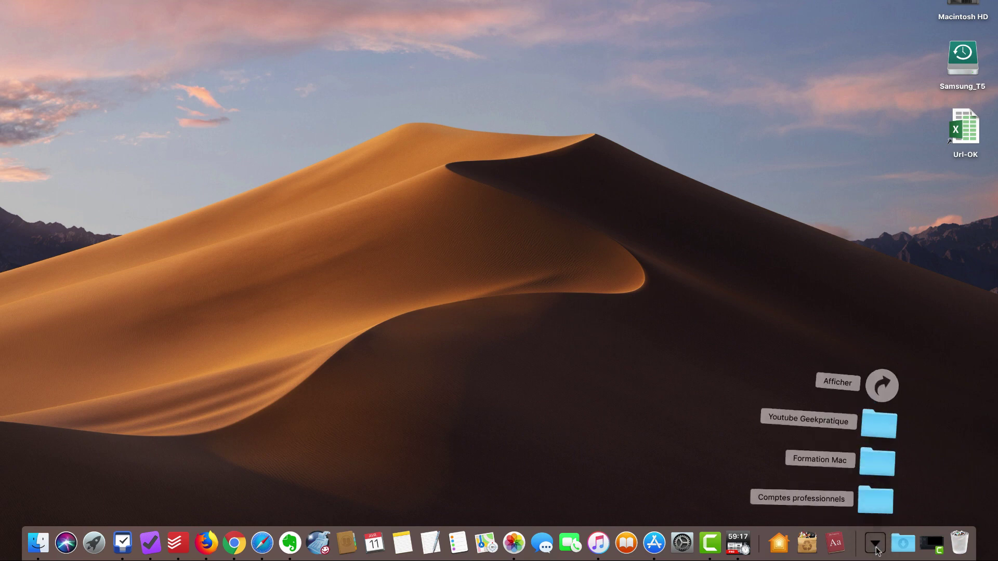
{"action": "left_click", "coordinate": [876, 464]}
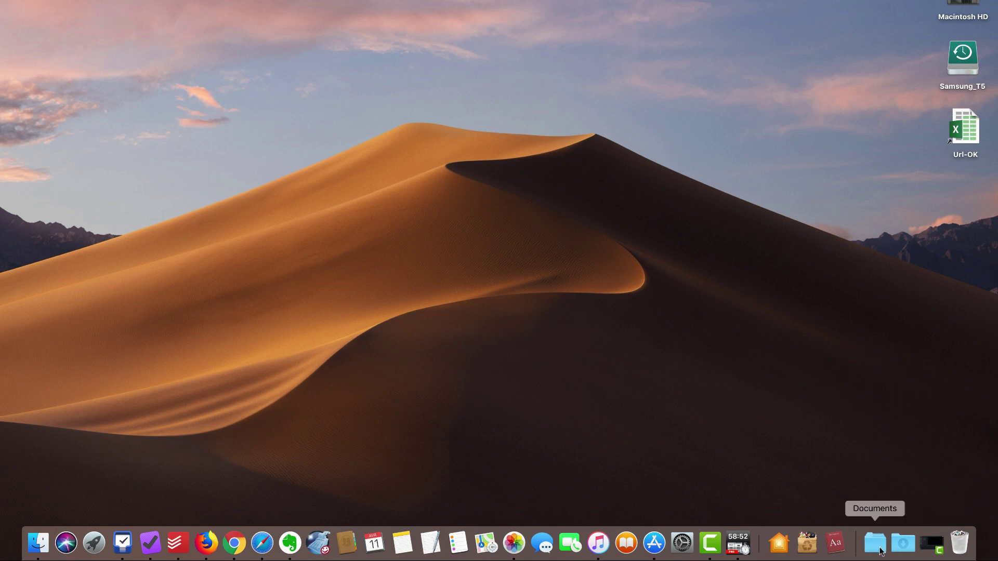
Remove the Documents folder from the Dock.
{"action": "right_click", "coordinate": [876, 545]}
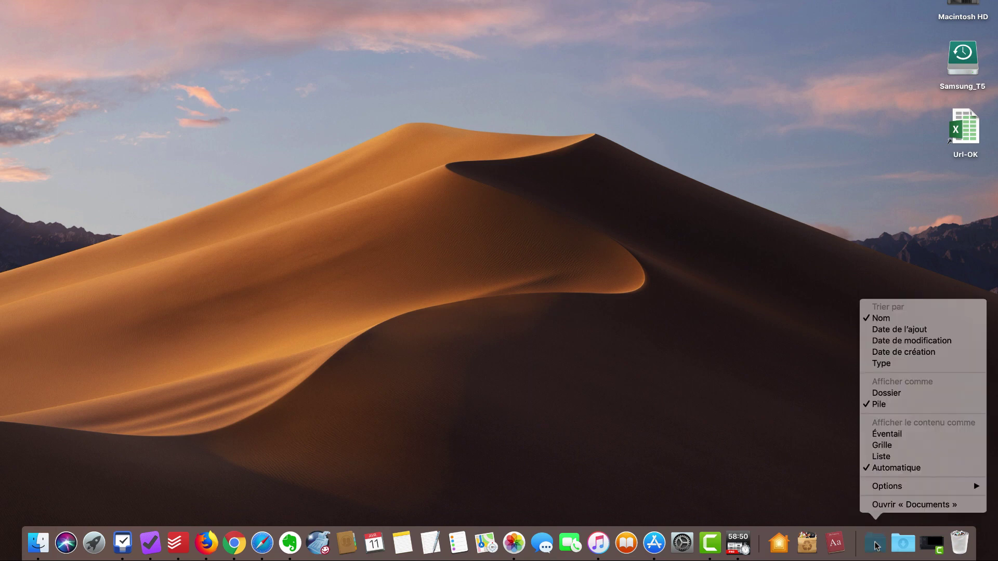
{"action": "mouse_move", "coordinate": [890, 488]}
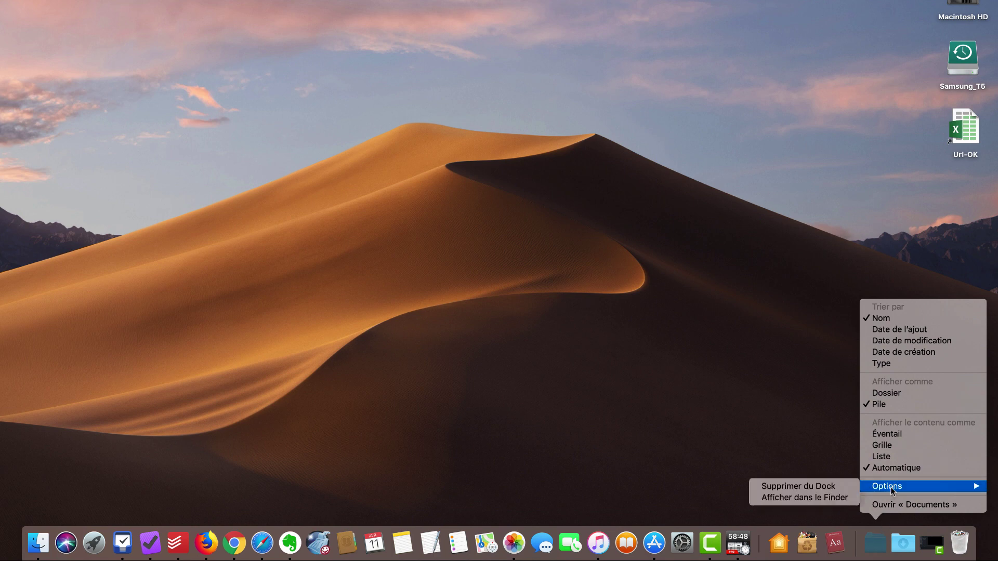
{"action": "left_click", "coordinate": [836, 477]}
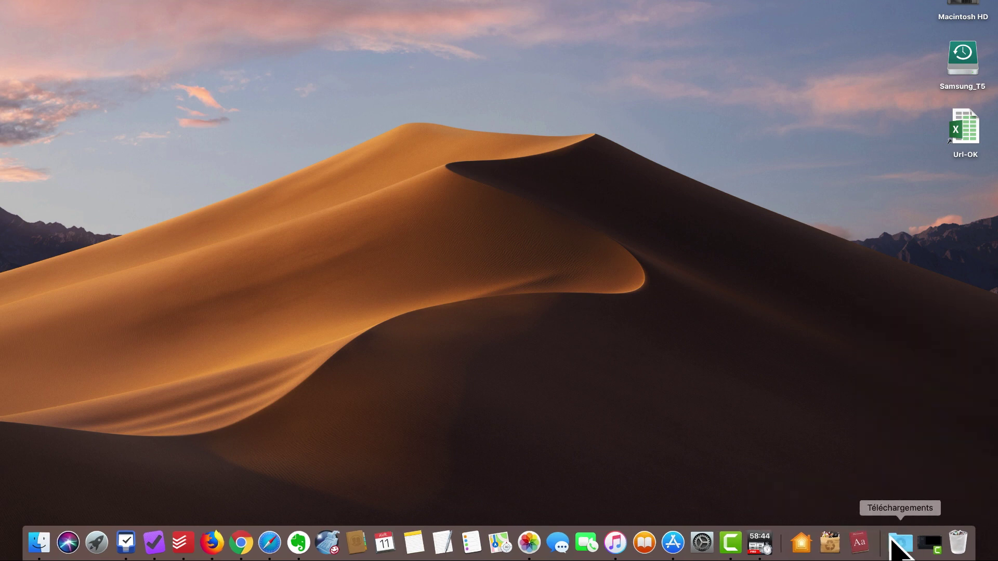
Check in Finder that the original Documents folder still holds its contents, and close the window.
{"action": "left_click", "coordinate": [52, 544]}
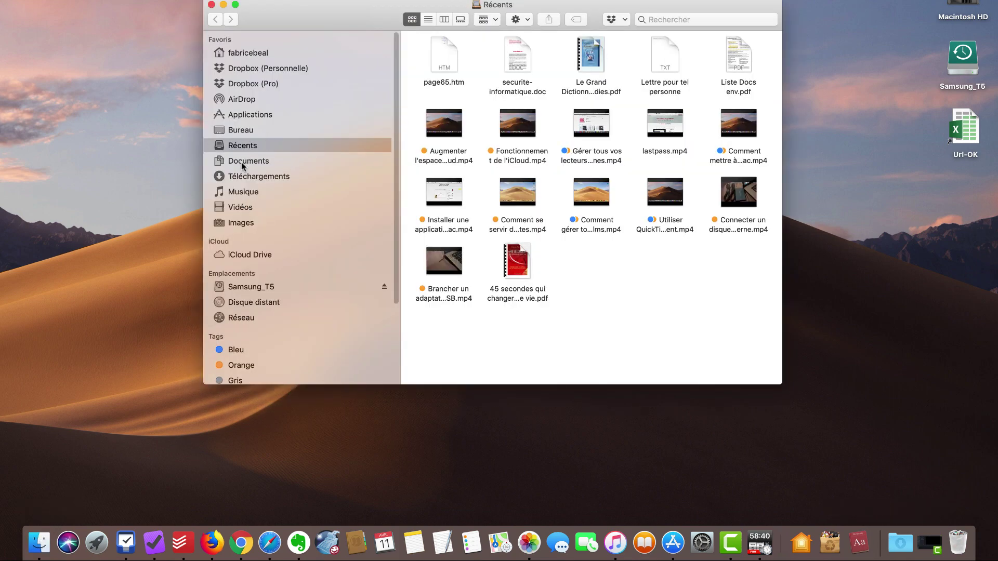
{"action": "left_click", "coordinate": [242, 161]}
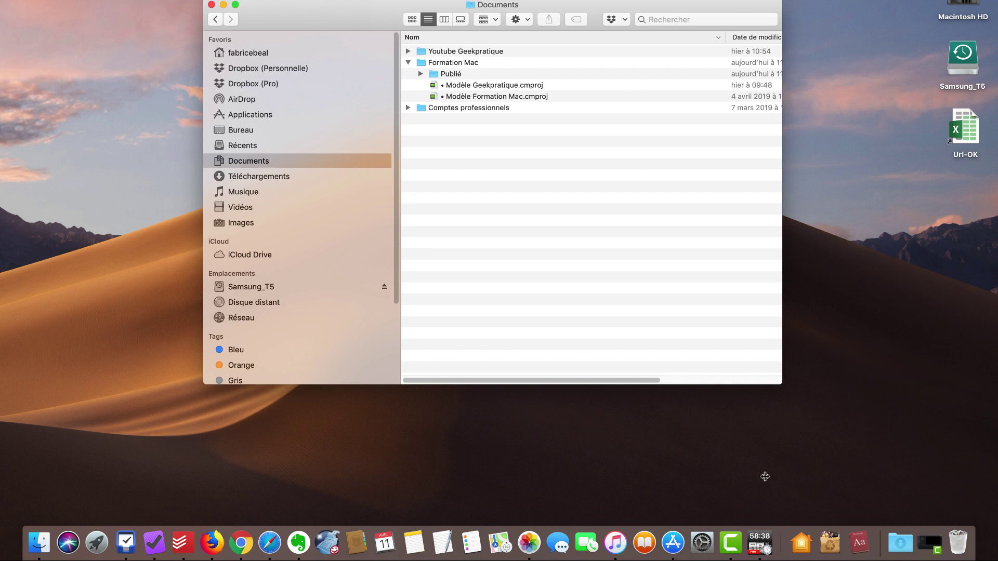
{"action": "left_click", "coordinate": [211, 5]}
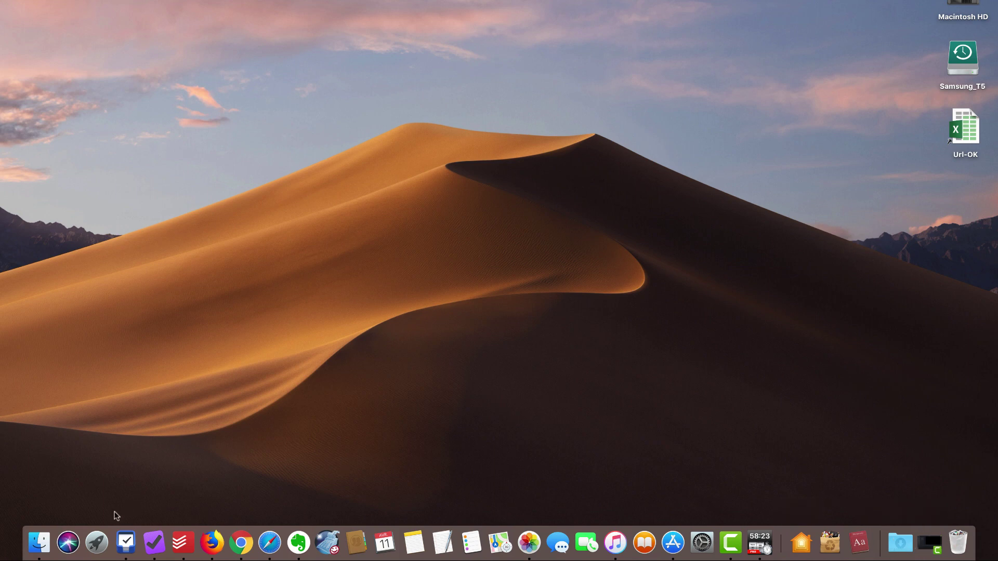
Add the Documents folder from the home folder to the Dock again, beside the Téléchargements folder.
{"action": "left_click", "coordinate": [44, 543]}
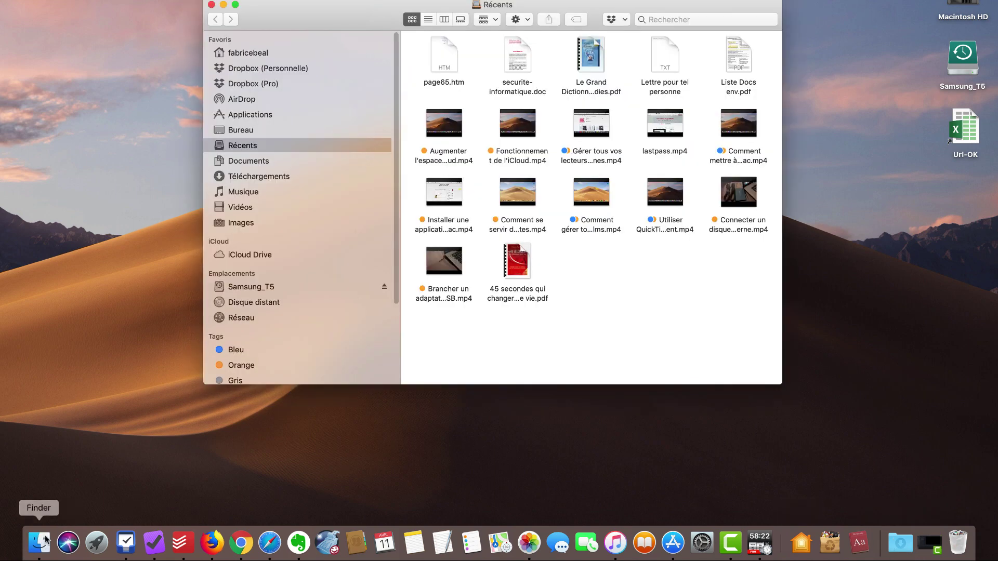
{"action": "left_click", "coordinate": [277, 160]}
{"action": "left_click", "coordinate": [258, 57]}
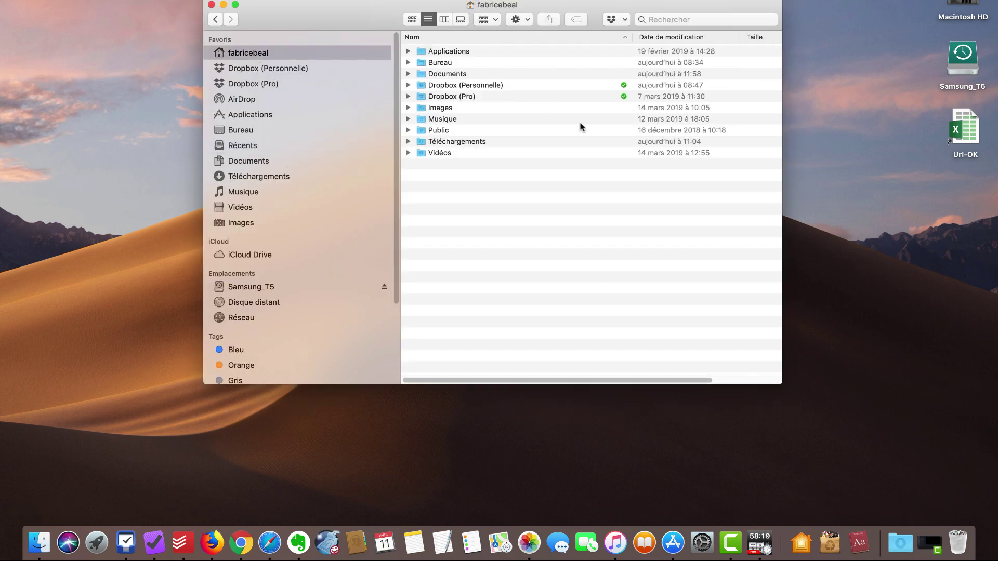
{"action": "left_click", "coordinate": [452, 76]}
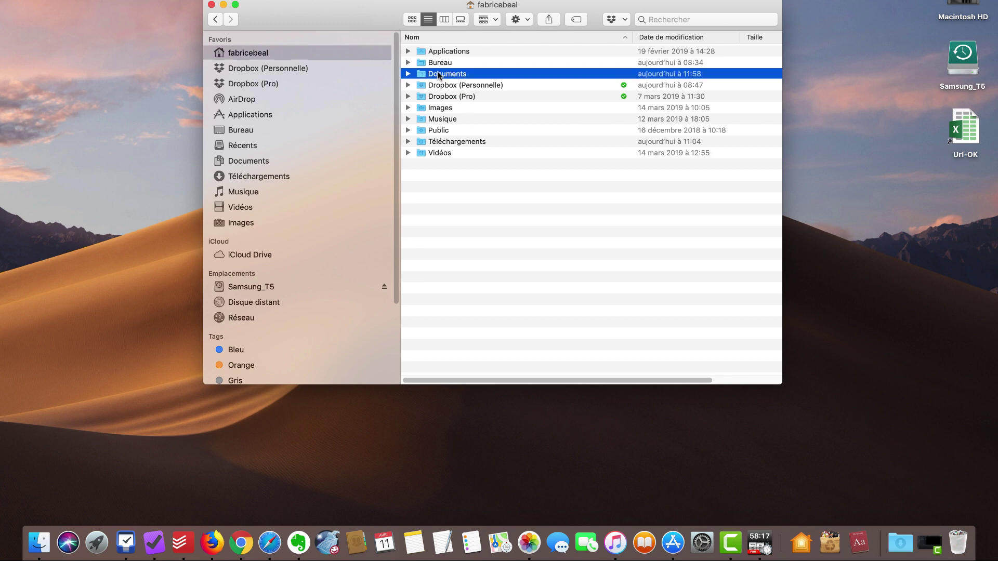
{"action": "left_click_drag", "start_coordinate": [438, 75], "coordinate": [877, 547]}
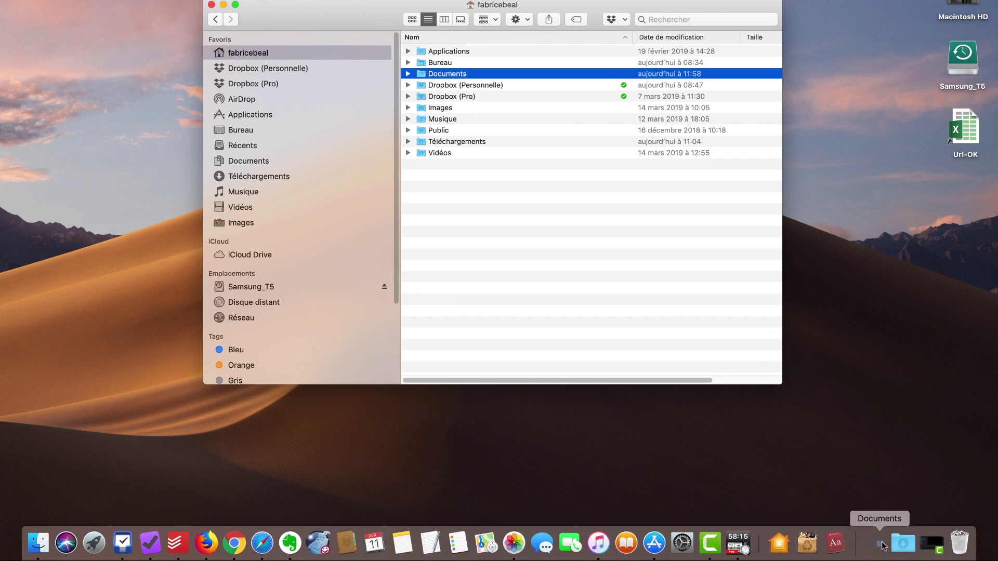
Add the Dropbox (Personnelle) and Musique folders from the home folder to the Dock, beside the Documents folder.
{"action": "left_click", "coordinate": [460, 83]}
{"action": "left_click_drag", "start_coordinate": [460, 82], "coordinate": [851, 545]}
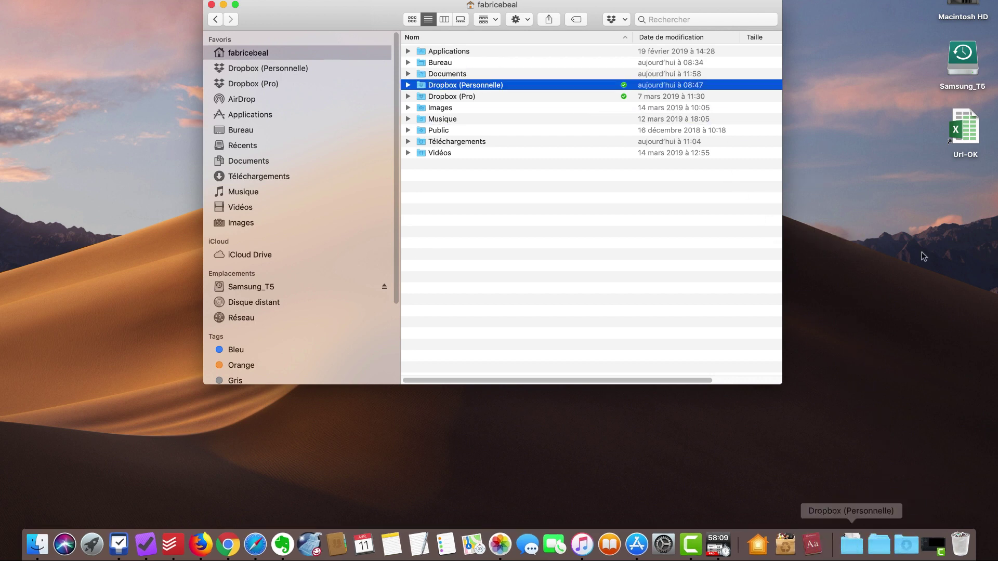
{"action": "left_click", "coordinate": [466, 108]}
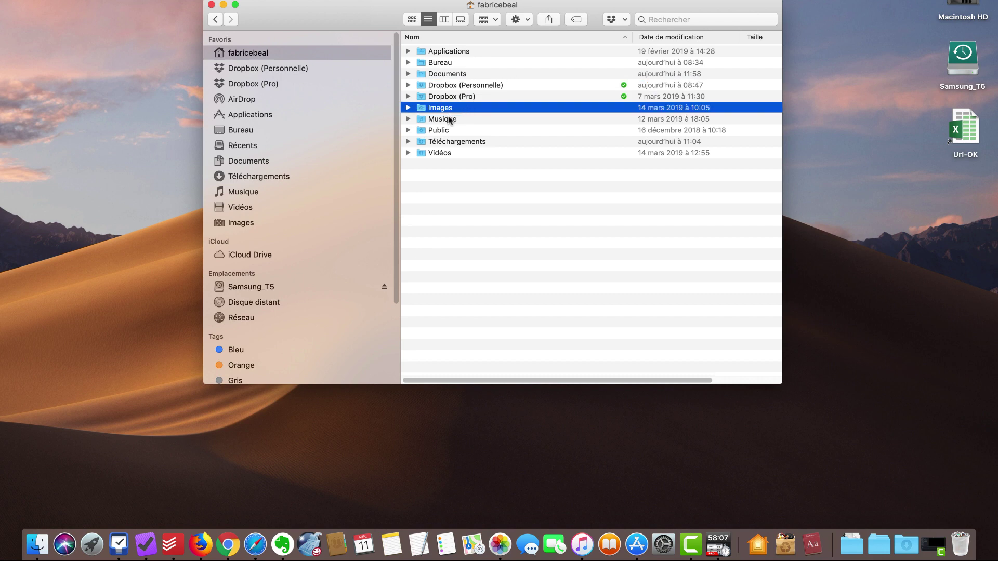
{"action": "left_click_drag", "start_coordinate": [450, 120], "coordinate": [853, 377]}
{"action": "left_click_drag", "start_coordinate": [861, 555], "coordinate": [829, 543]}
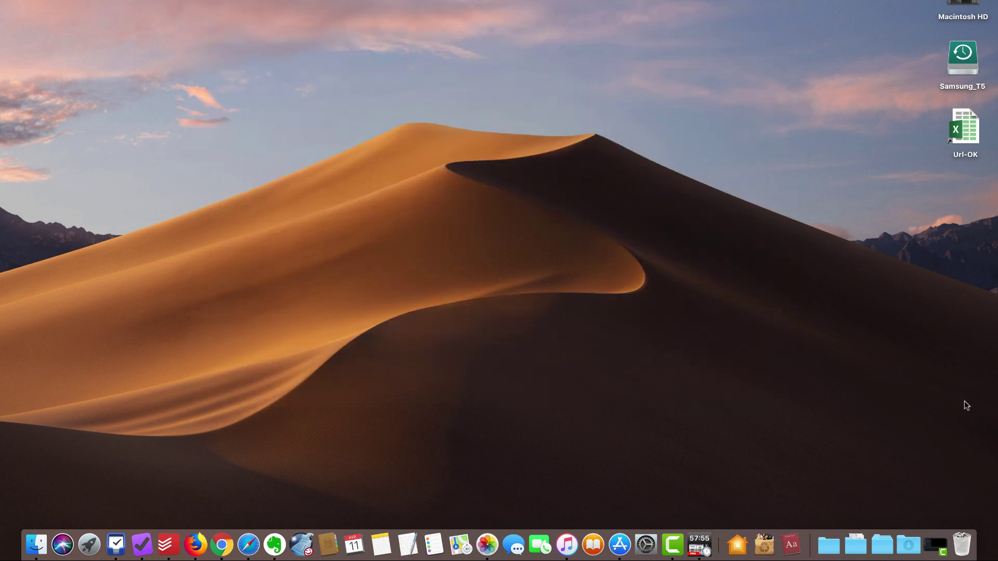
Remove the Musique folder from the Dock.
{"action": "right_click", "coordinate": [830, 545]}
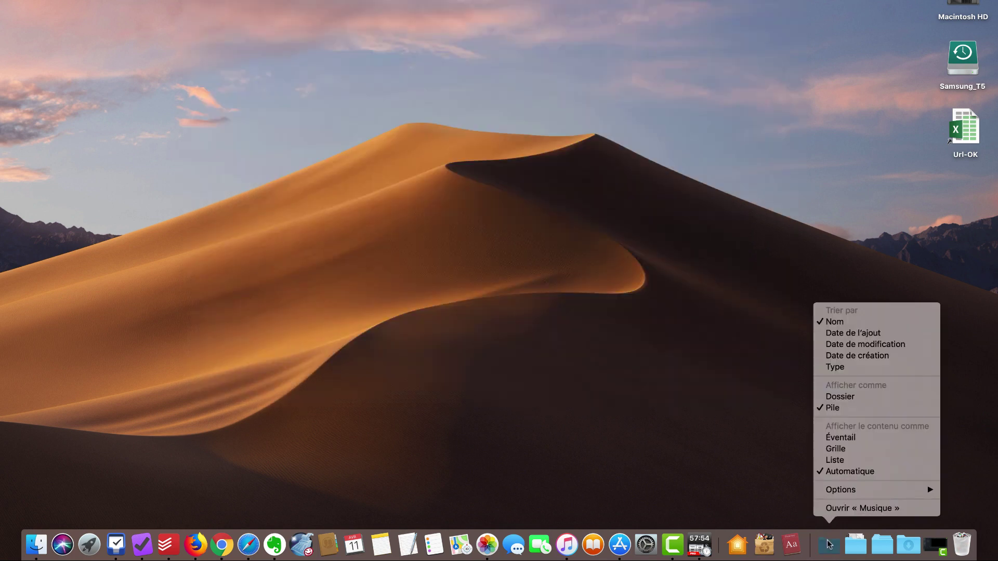
{"action": "mouse_move", "coordinate": [851, 492]}
{"action": "left_click", "coordinate": [794, 491]}
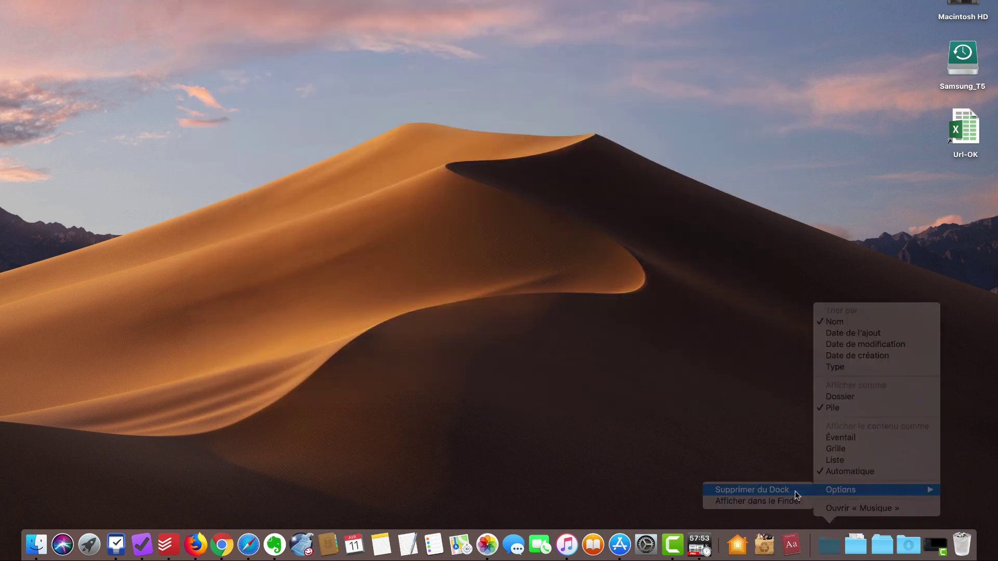
Open the Dropbox (Personnelle) stack in the Dock and look through its files and folders down to the end.
{"action": "left_click", "coordinate": [853, 547]}
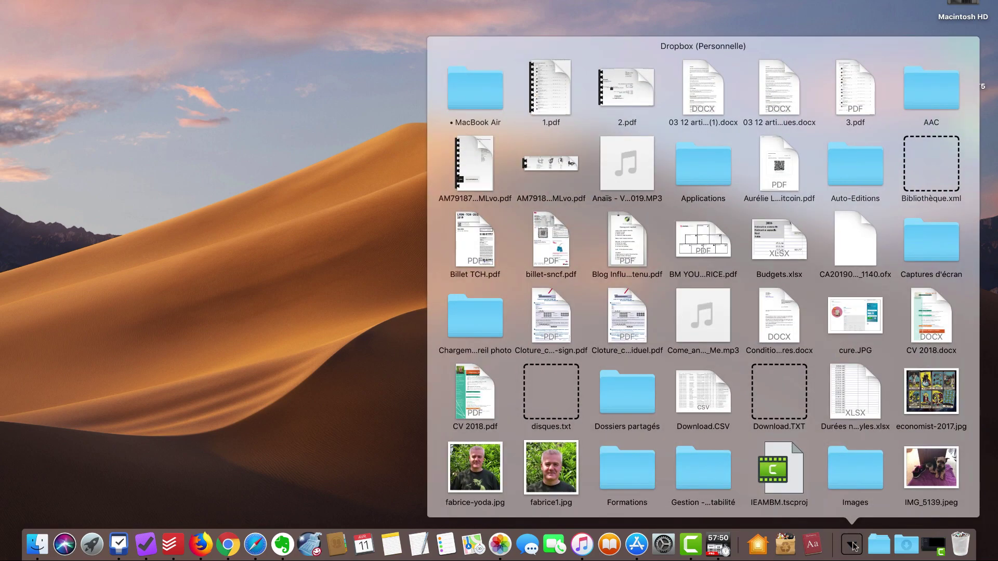
{"action": "left_click", "coordinate": [853, 546]}
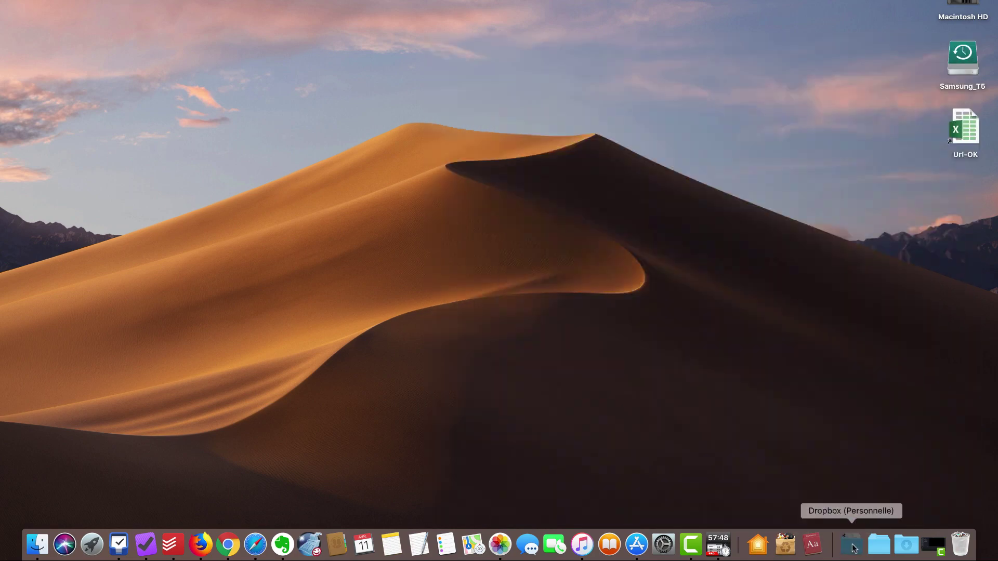
{"action": "left_click", "coordinate": [854, 547]}
{"action": "scroll", "coordinate": [790, 363], "scroll_direction": "down", "scroll_amount": 10}
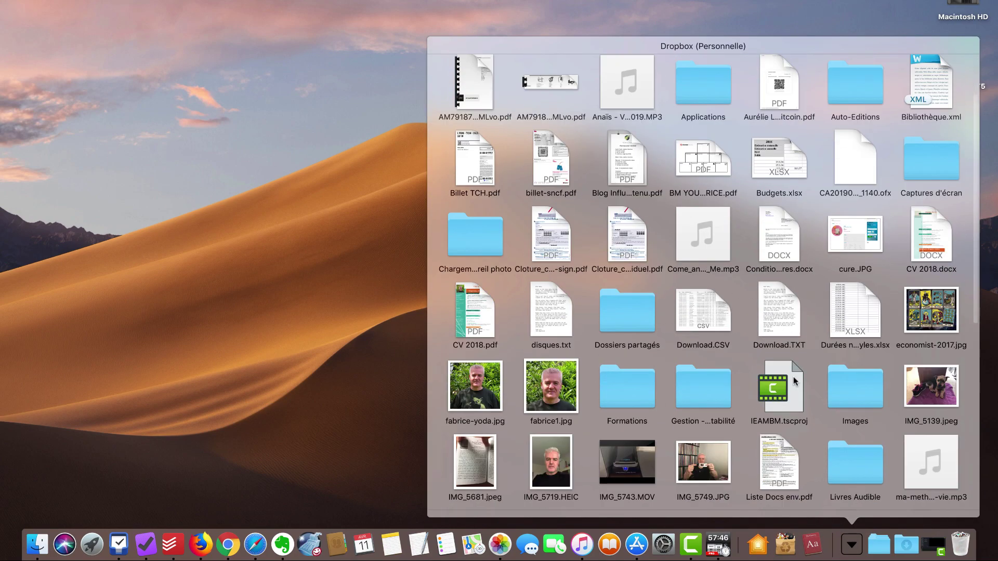
{"action": "scroll", "coordinate": [763, 234], "scroll_direction": "up", "scroll_amount": 15}
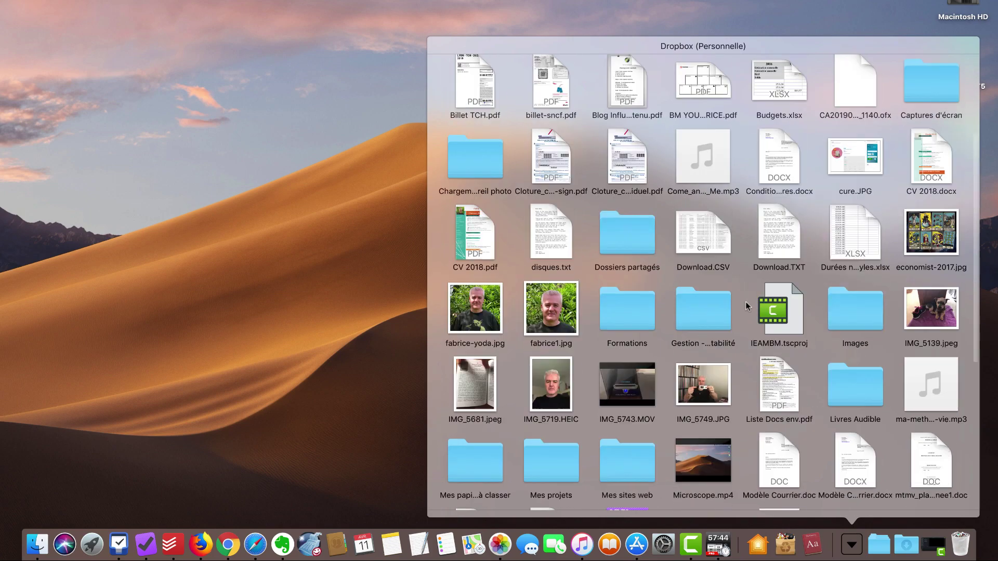
{"action": "scroll", "coordinate": [637, 243], "scroll_direction": "down", "scroll_amount": 8}
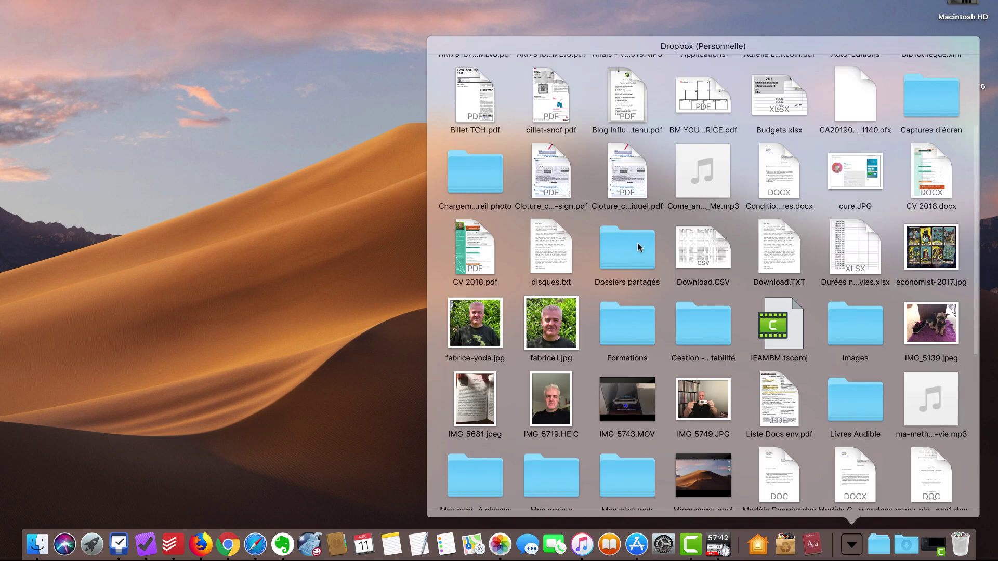
{"action": "scroll", "coordinate": [640, 288], "scroll_direction": "up", "scroll_amount": 3}
{"action": "scroll", "coordinate": [639, 288], "scroll_direction": "up", "scroll_amount": 5}
{"action": "scroll", "coordinate": [639, 289], "scroll_direction": "down", "scroll_amount": 10}
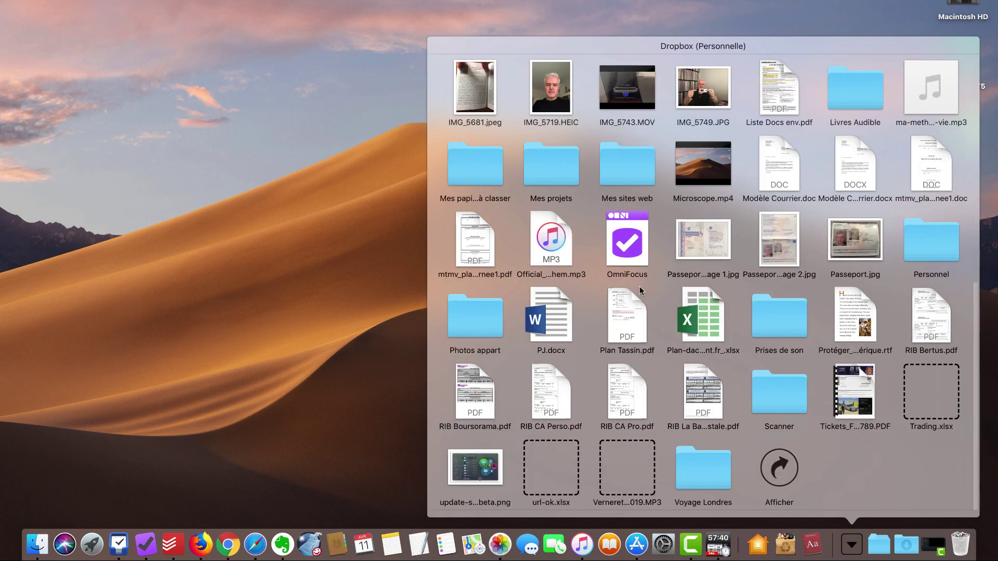
Show the Dropbox (Personnelle) folder in Finder from its stack, look through the full file list, and close the window.
{"action": "left_click", "coordinate": [780, 468]}
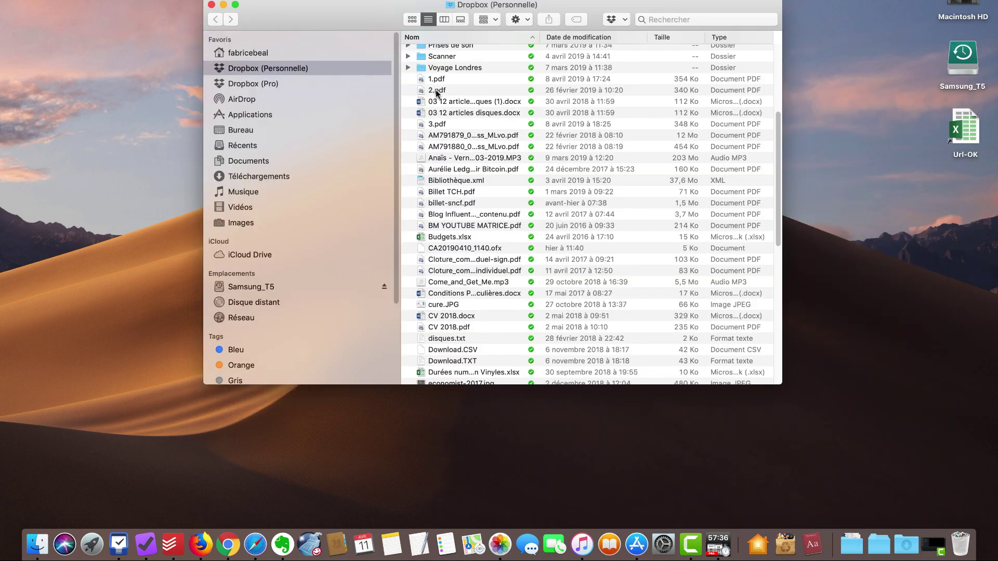
{"action": "scroll", "coordinate": [517, 159], "scroll_direction": "up", "scroll_amount": 5}
{"action": "scroll", "coordinate": [518, 164], "scroll_direction": "down", "scroll_amount": 15}
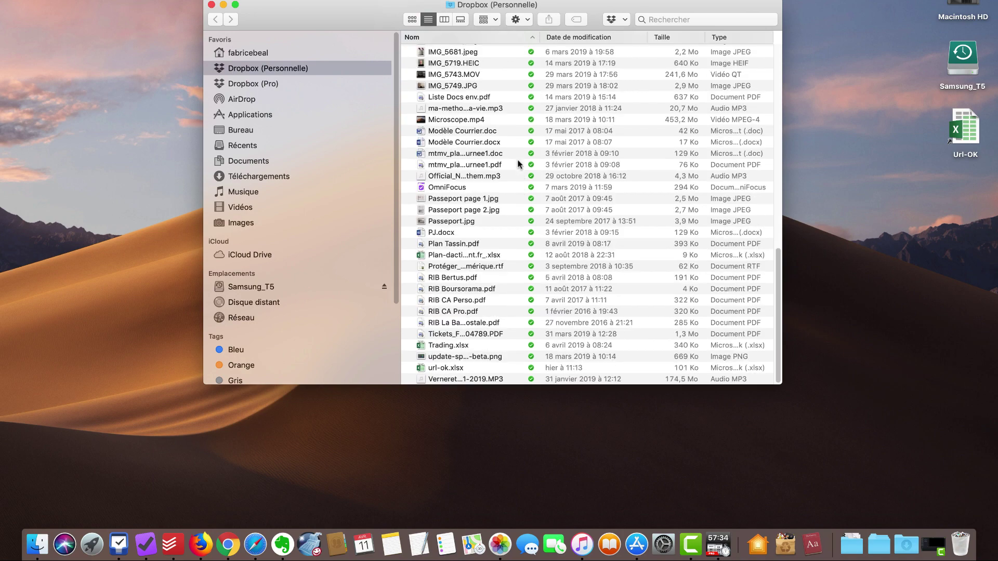
{"action": "scroll", "coordinate": [517, 166], "scroll_direction": "up", "scroll_amount": 15}
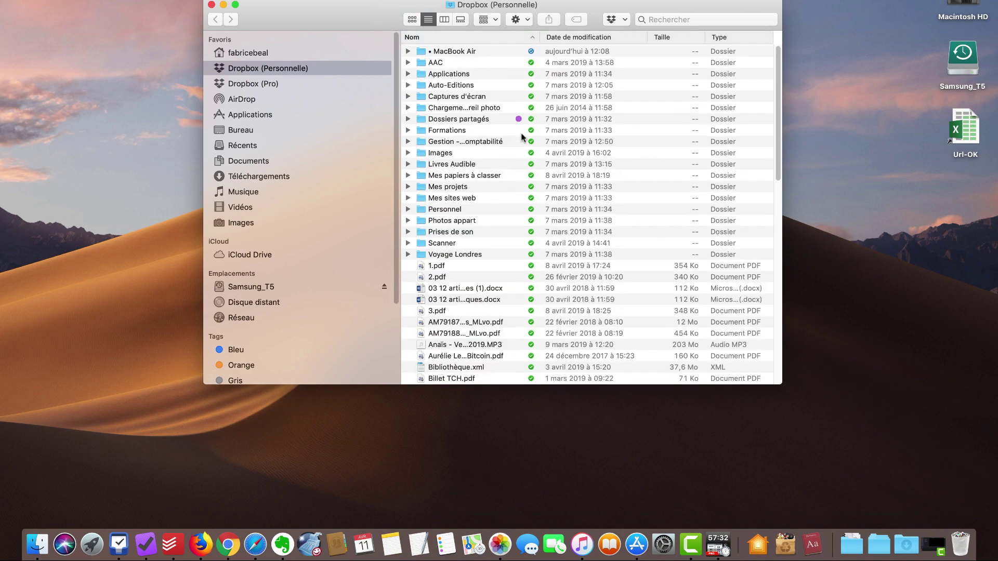
{"action": "left_click", "coordinate": [521, 133]}
{"action": "key", "text": "super+w"}
Remove the Dropbox (Personnelle) folder from the Dock.
{"action": "right_click", "coordinate": [847, 549]}
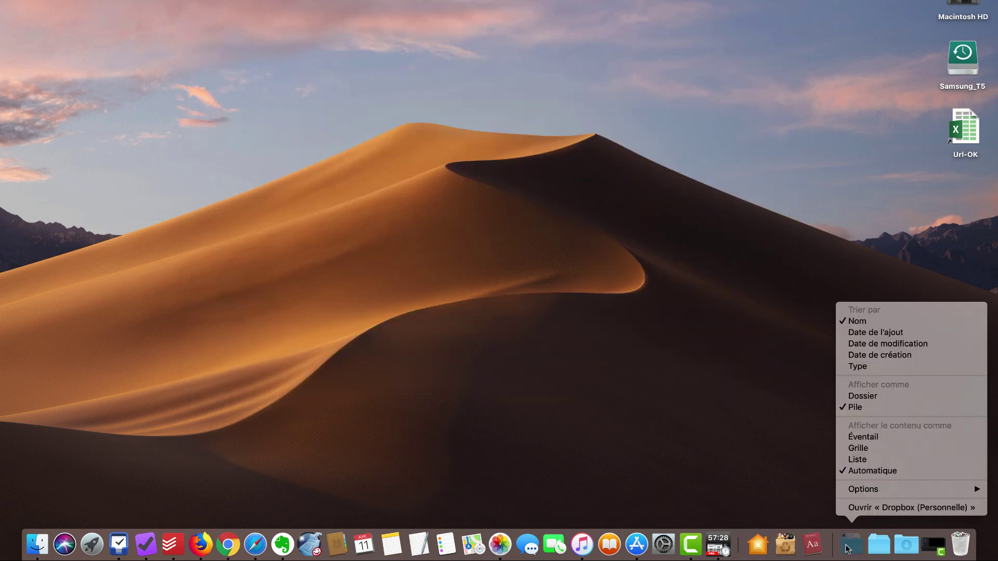
{"action": "mouse_move", "coordinate": [872, 491]}
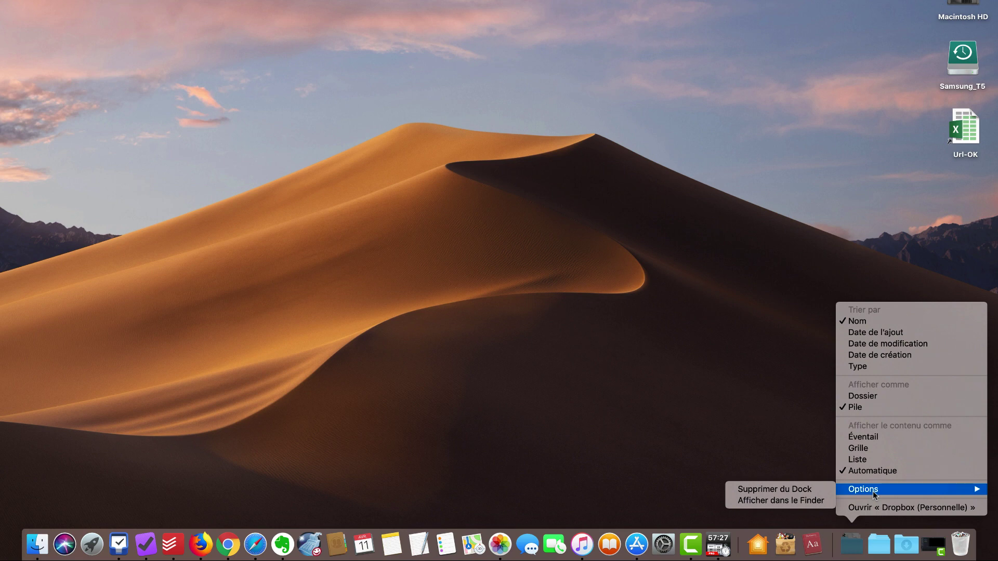
{"action": "left_click", "coordinate": [795, 489]}
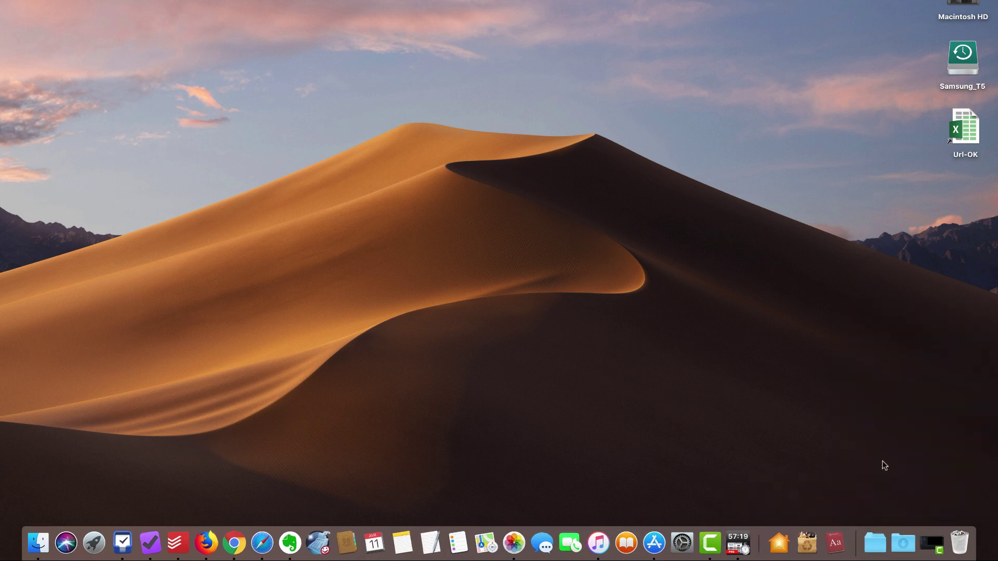